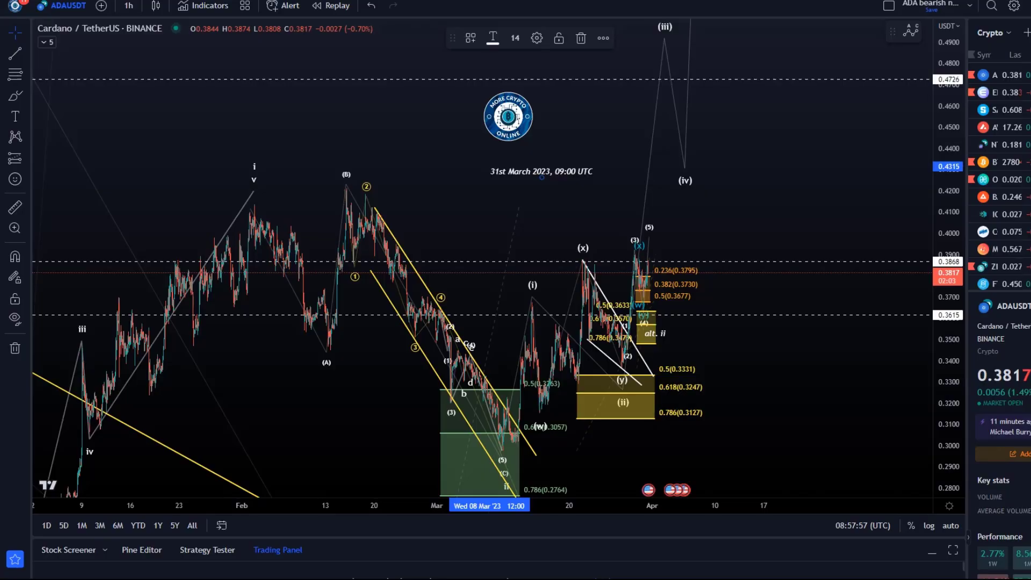
Step: Lower the endpoint of the white wave (5) projection to about 0.3964
drag(936, 167, 990, 292)
drag(762, 393, 839, 343)
scroll(806, 408, up, 5)
drag(736, 402, 880, 391)
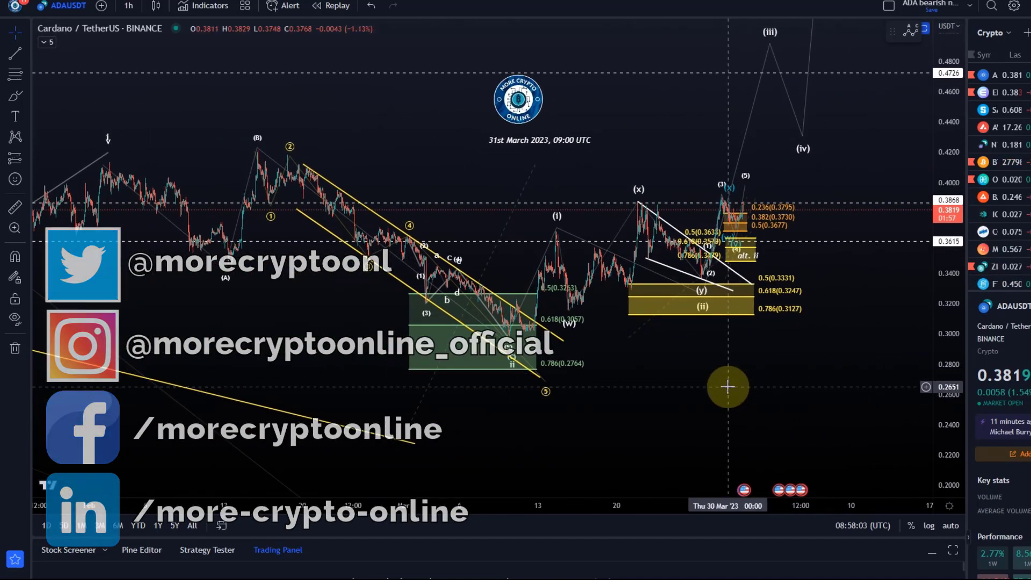
scroll(660, 376, up, 3)
scroll(659, 376, up, 3)
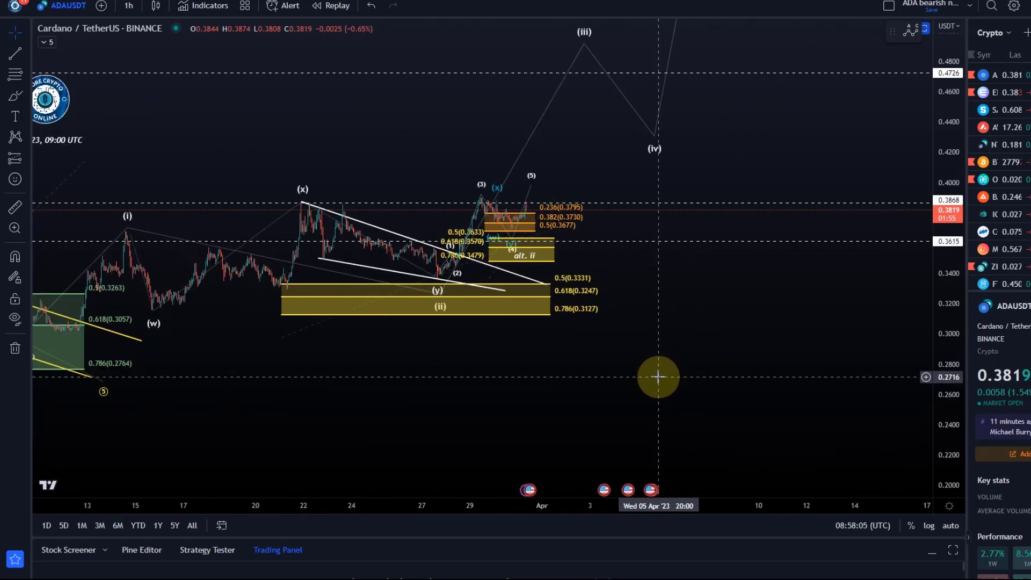
drag(677, 379, 833, 421)
drag(951, 399, 977, 80)
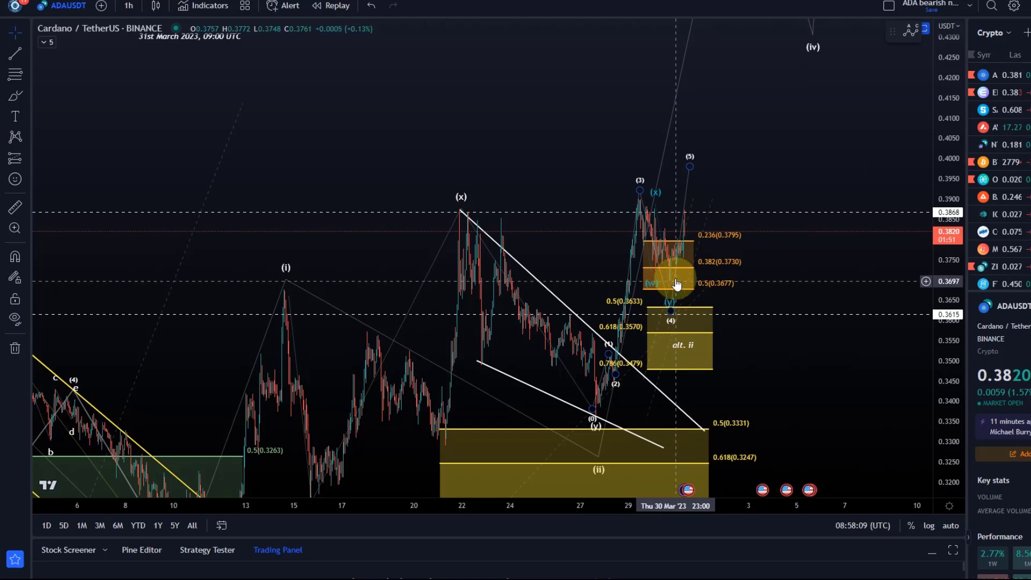
mouse_move(690, 166)
mouse_down()
mouse_move(715, 146)
mouse_move(688, 173)
mouse_up()
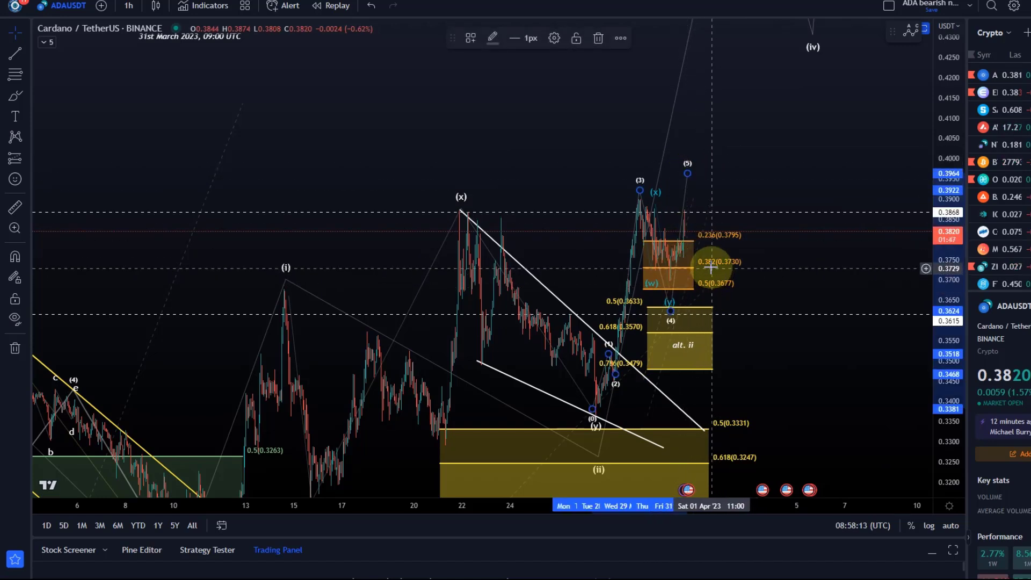
Step: Examine the price structure from wave (i) through wave (5), including the yellow 0.3331 to 0.3127 Fibonacci support zone
scroll(684, 254, up, 3)
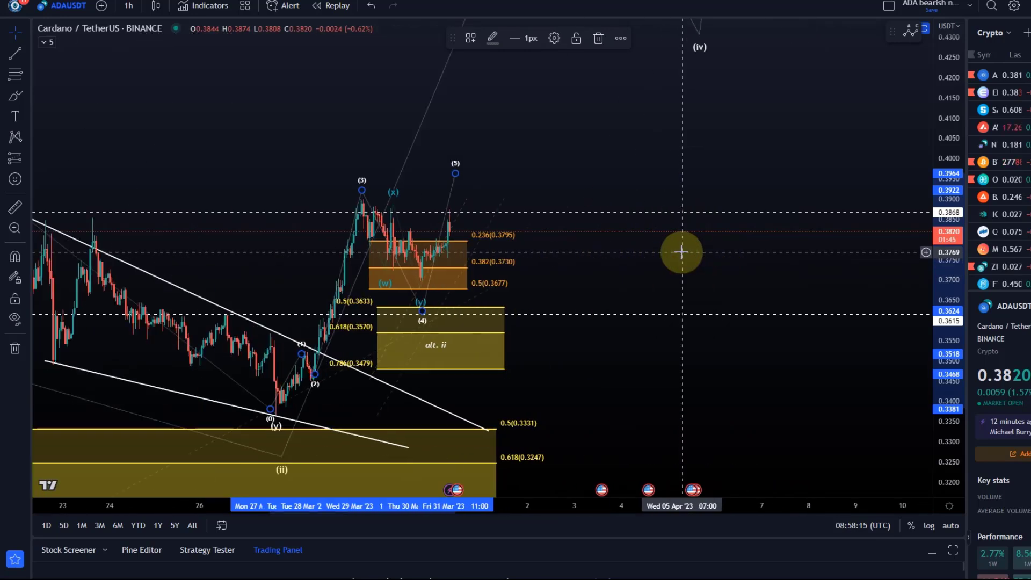
drag(525, 193, 686, 187)
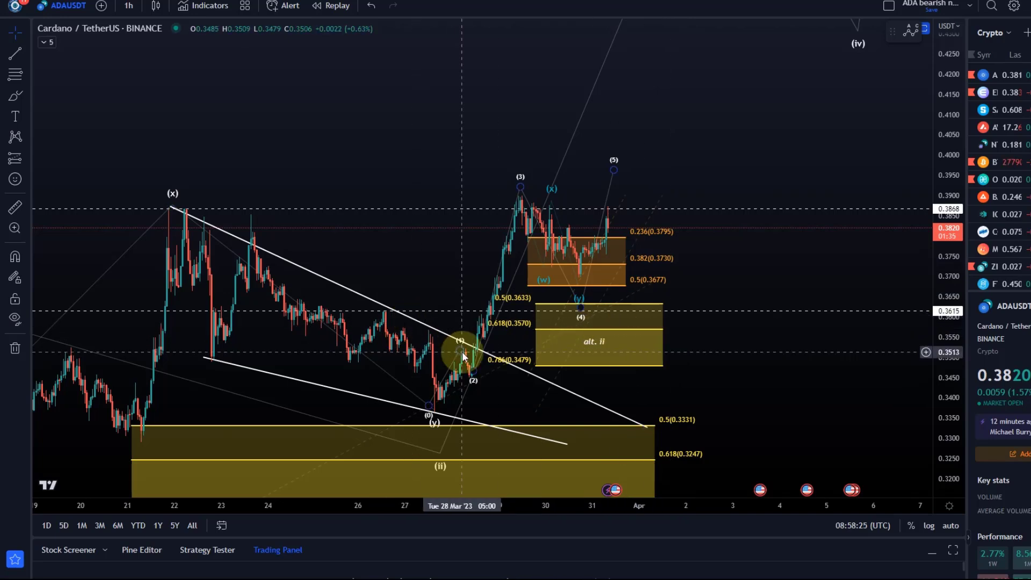
scroll(462, 344, down, 2)
scroll(511, 151, down, 4)
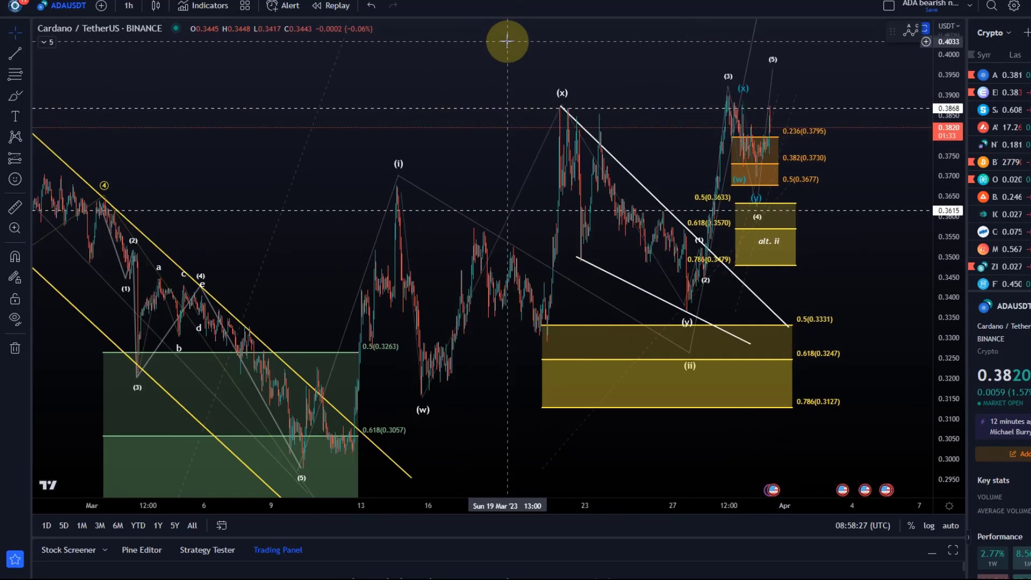
drag(949, 157, 975, 300)
drag(825, 430, 640, 443)
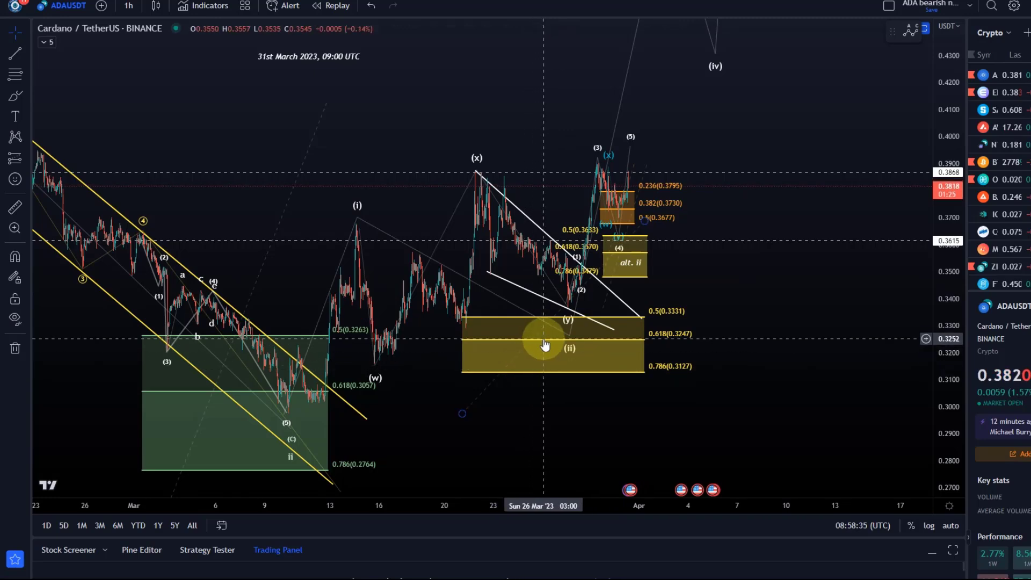
drag(693, 66, 732, 65)
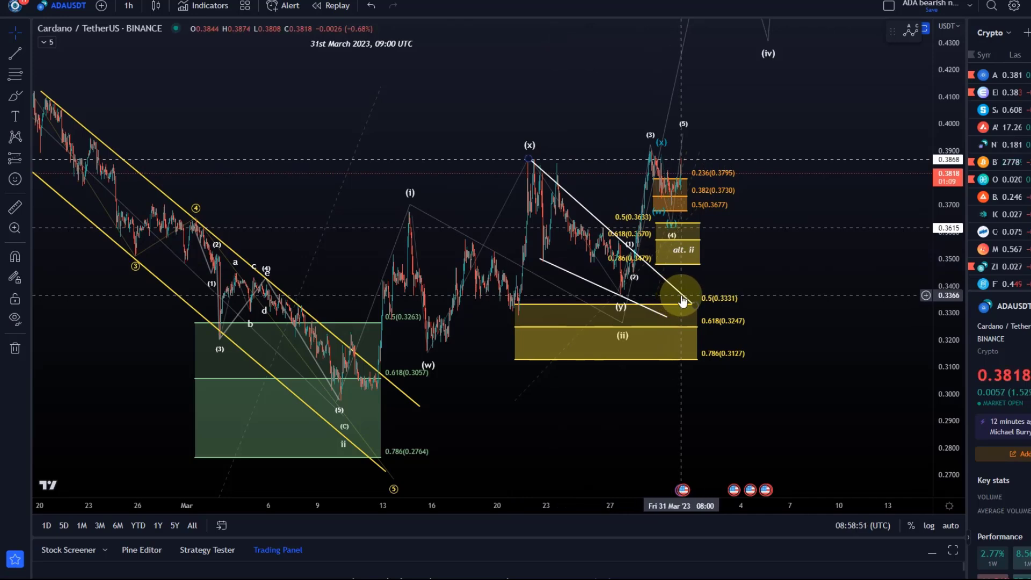
scroll(643, 241, up, 5)
drag(591, 290, 873, 329)
scroll(717, 314, up, 3)
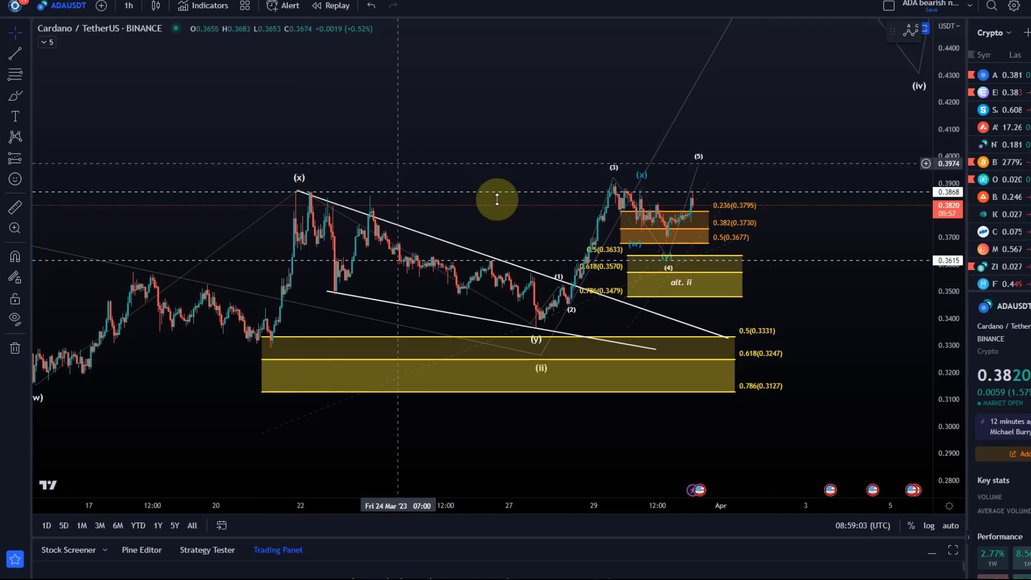
drag(952, 335, 959, 200)
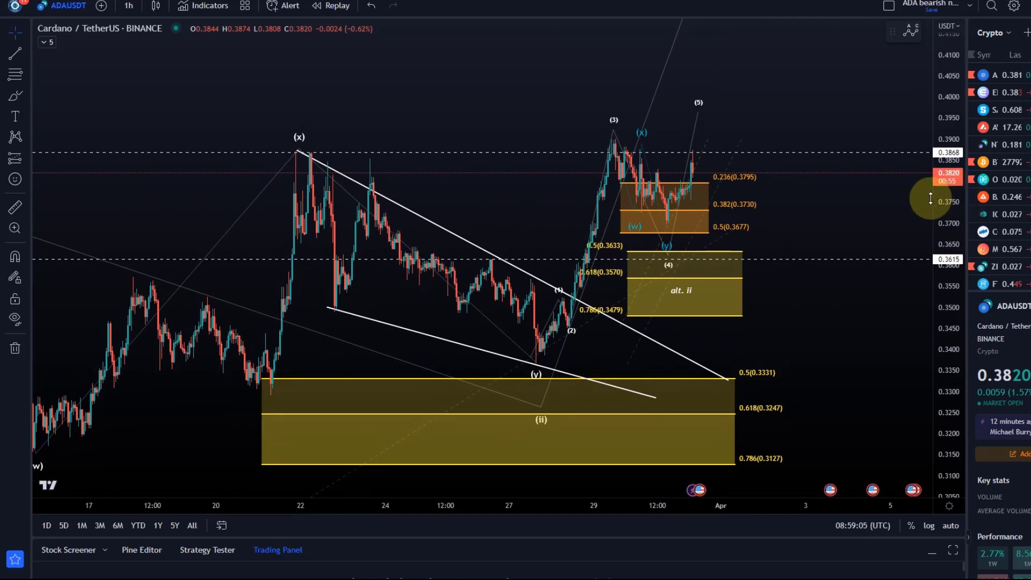
Step: Move the teal wave (y) point to about 0.3707, and white waves (4) to about 0.3657 and (5) to about 0.3995
click(603, 175)
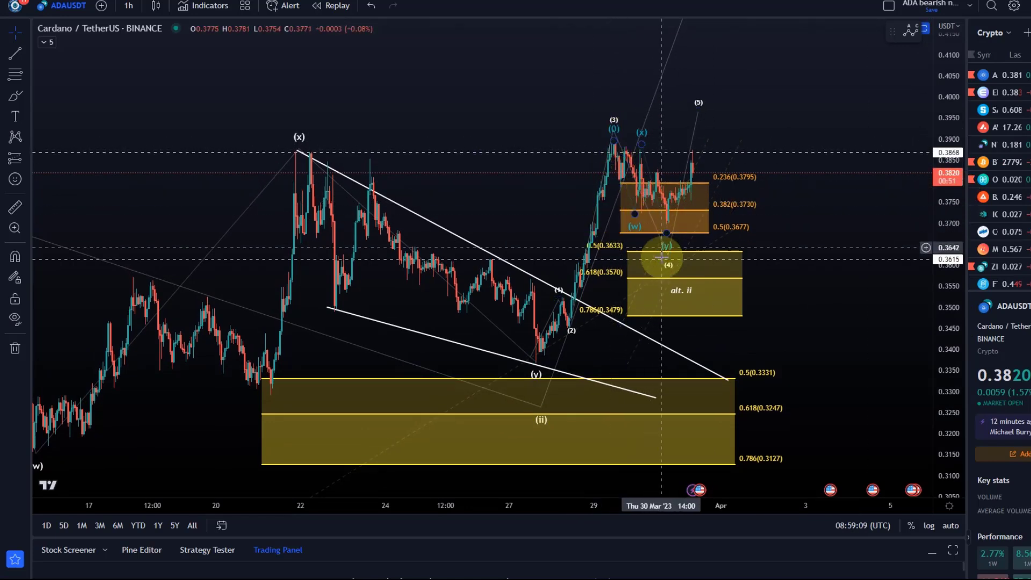
drag(667, 252, 667, 222)
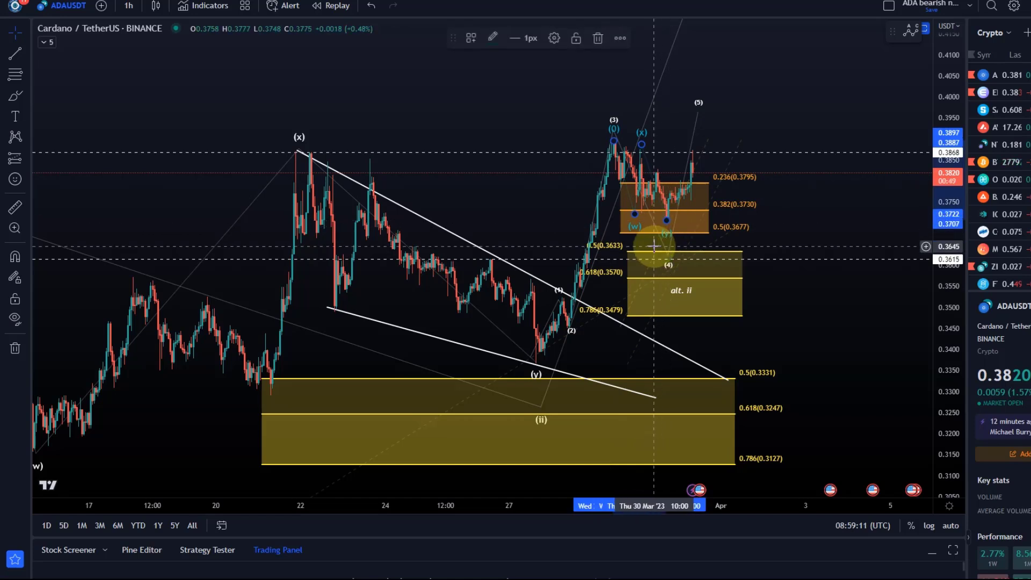
click(670, 261)
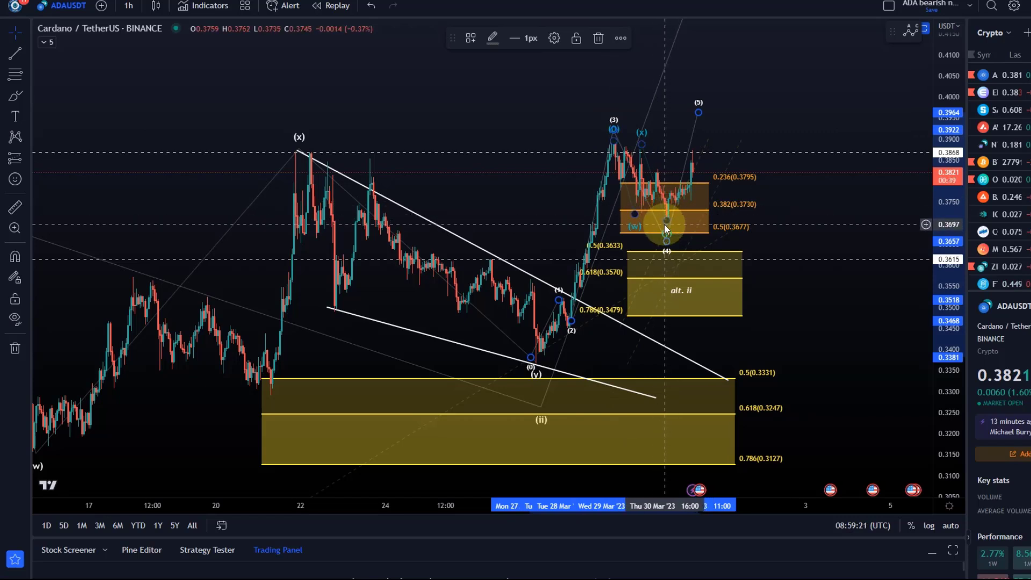
drag(698, 112, 700, 99)
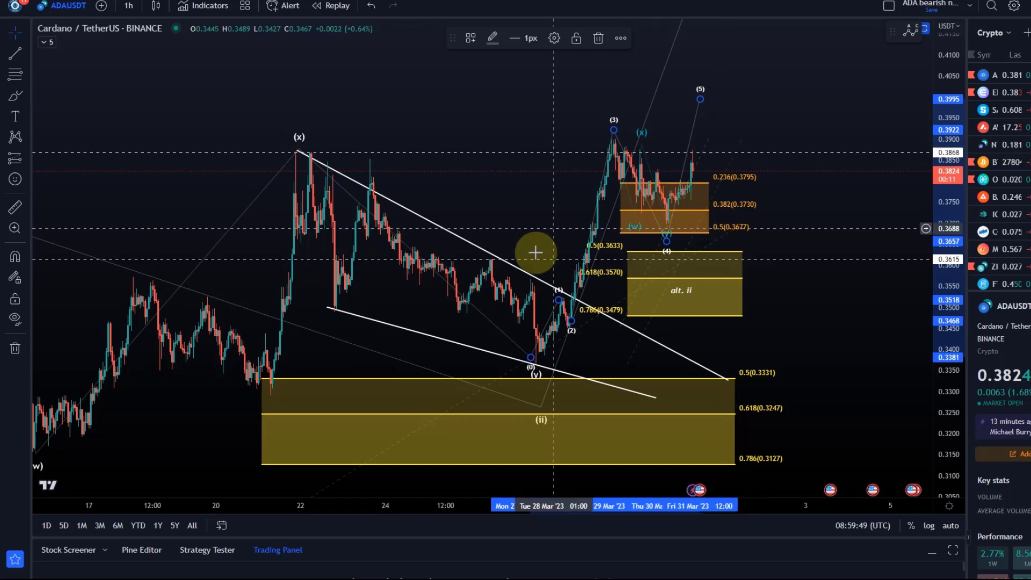
Step: Reposition the white count as a finished five-wave rally: (3) at about 0.3809, (4) at about 0.3755, (5) at about 0.3911
drag(613, 136, 595, 177)
drag(667, 242, 605, 211)
drag(700, 99, 616, 134)
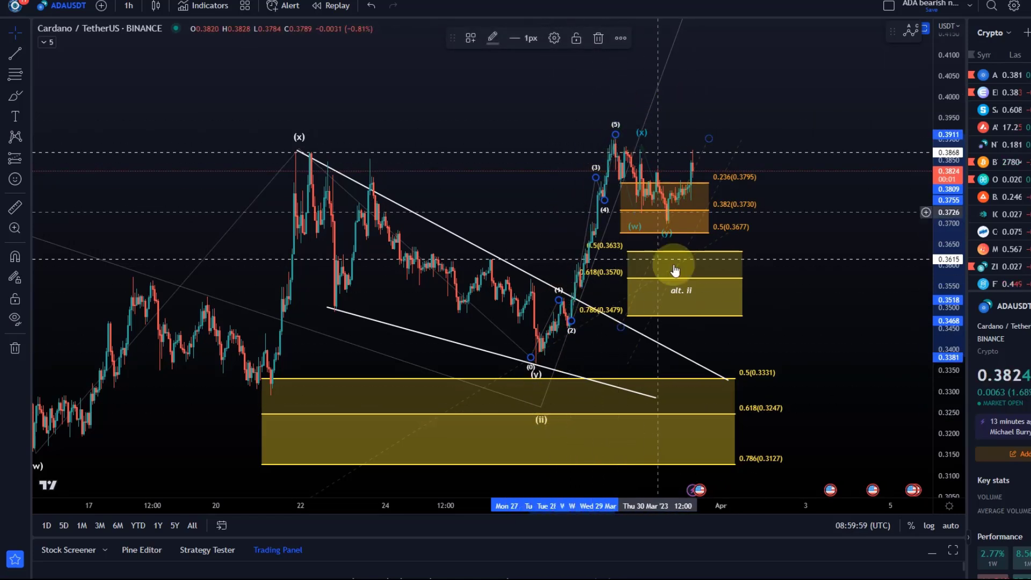
Step: Duplicate the "alt. ii" label above the white wave (5) peak and change the copy's text to "alt. i"
click(688, 292)
key(ctrl+c)
key(ctrl+v)
drag(683, 267, 610, 105)
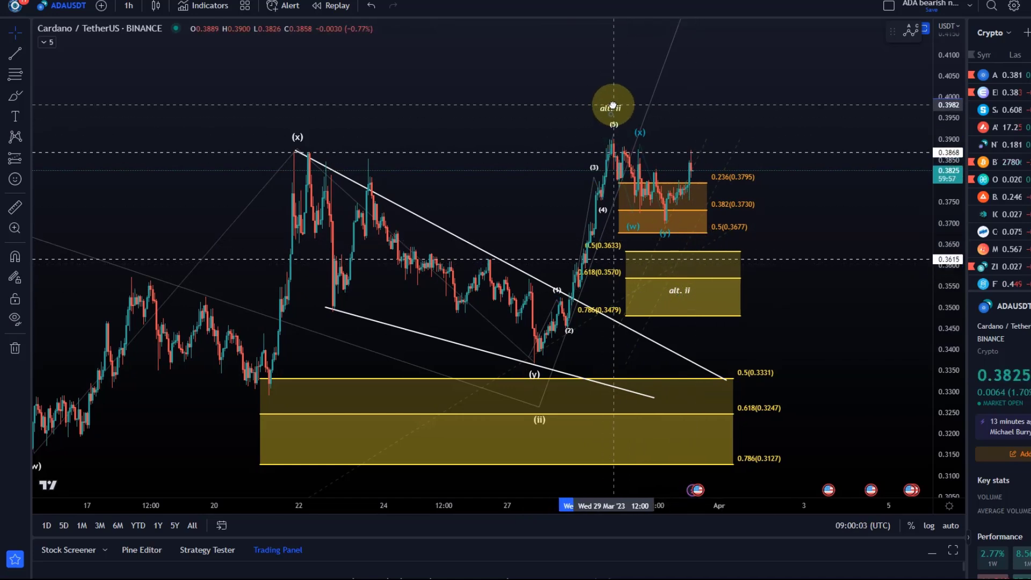
double_click(610, 110)
key(BackSpace)
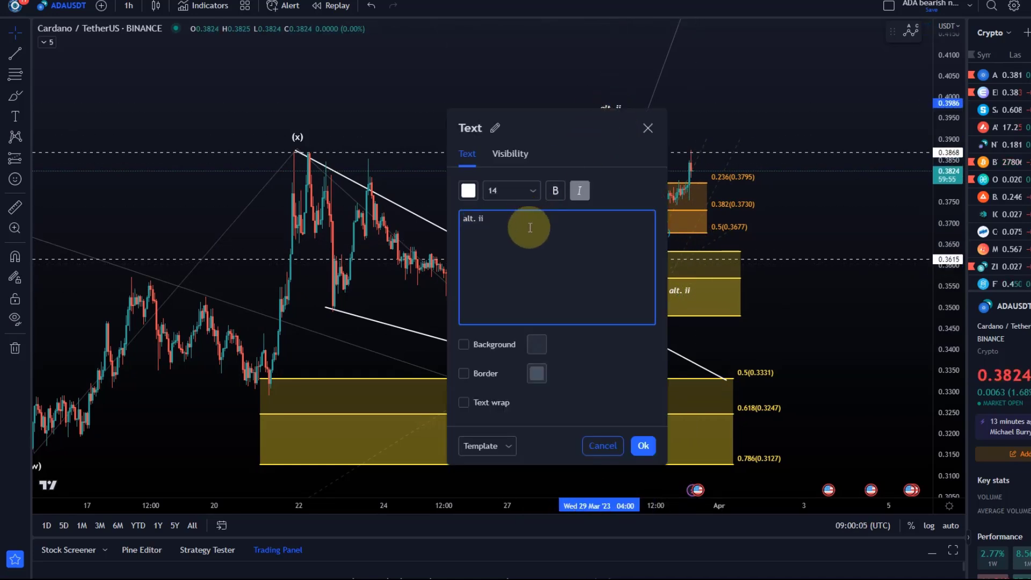
click(646, 445)
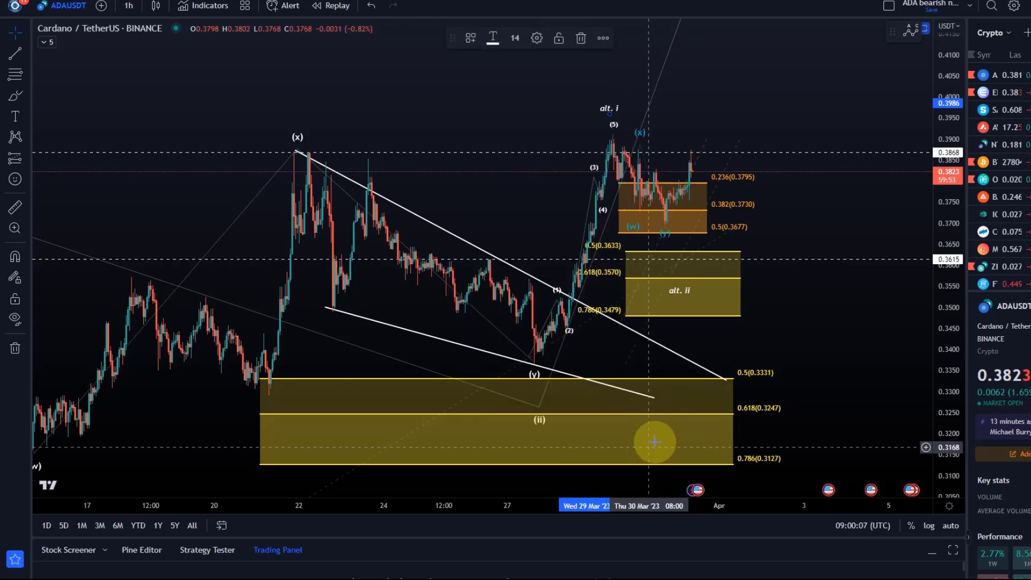
drag(810, 290, 797, 322)
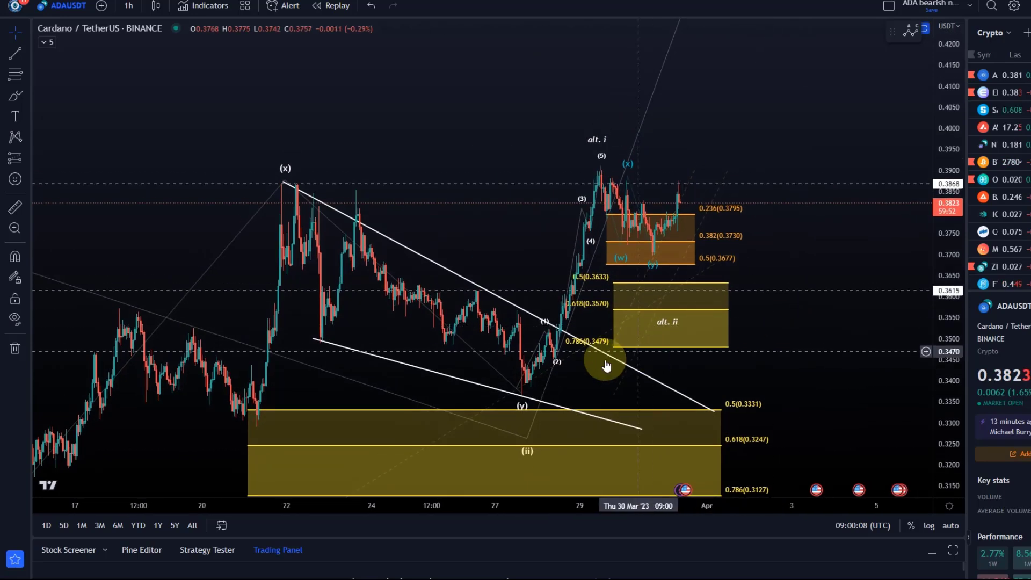
click(597, 140)
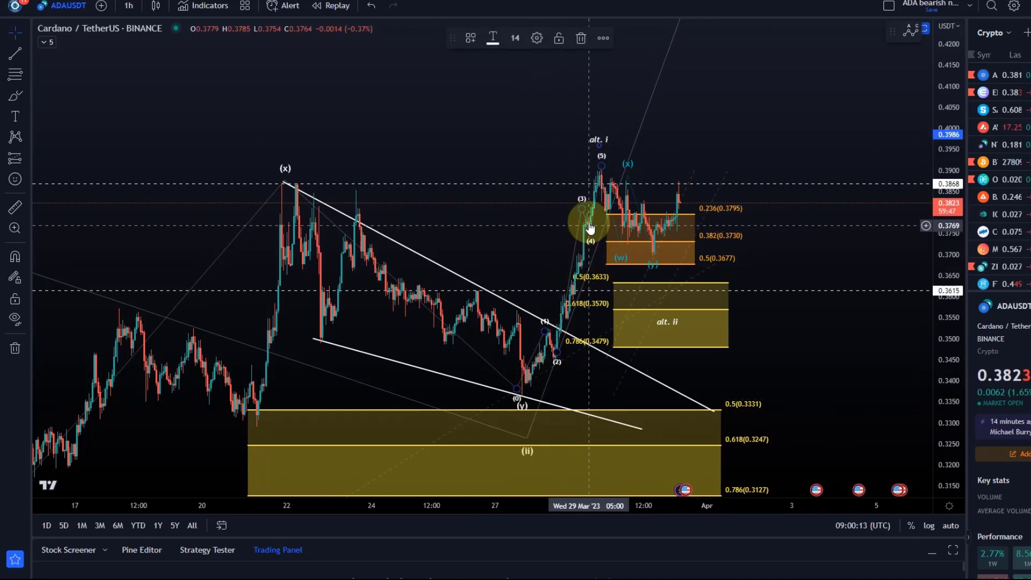
Step: Reposition the white count with (3) on the peak at about 0.3900, (4) at about 0.3653 and (5) at about 0.3957
drag(594, 238, 643, 268)
drag(602, 167, 700, 147)
drag(581, 209, 599, 170)
click(614, 225)
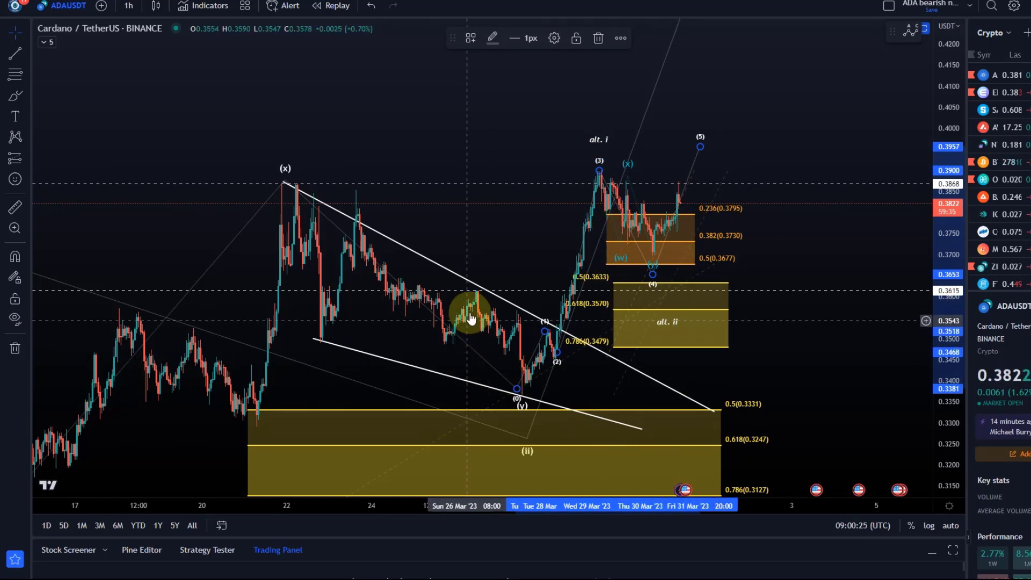
Step: Draw a Fibonacci extension from the low at about 0.3365 to about 0.3526, projected from about 0.3448
click(28, 75)
click(53, 94)
click(516, 396)
click(529, 327)
click(730, 361)
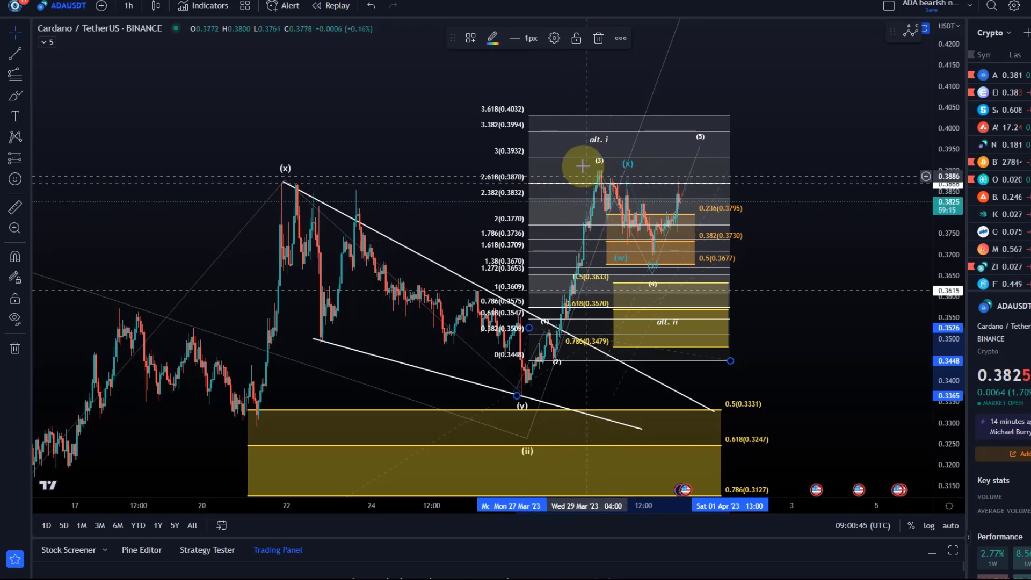
Step: Adjust the white count so wave (3) sits at about 0.3907, wave (4) at about 0.3660 and wave (5) at about 0.3988
click(595, 177)
mouse_move(595, 178)
mouse_down()
mouse_move(584, 192)
mouse_move(611, 176)
mouse_move(588, 180)
mouse_move(584, 214)
mouse_up()
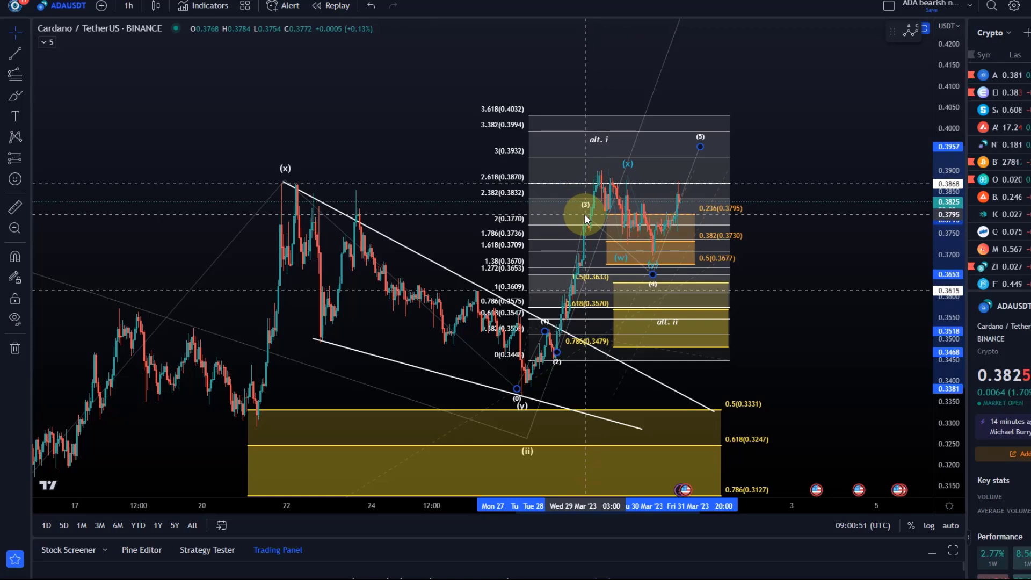
drag(653, 275, 593, 231)
mouse_move(702, 145)
mouse_down()
mouse_move(600, 168)
mouse_move(672, 166)
mouse_move(696, 134)
mouse_up()
drag(597, 228, 652, 272)
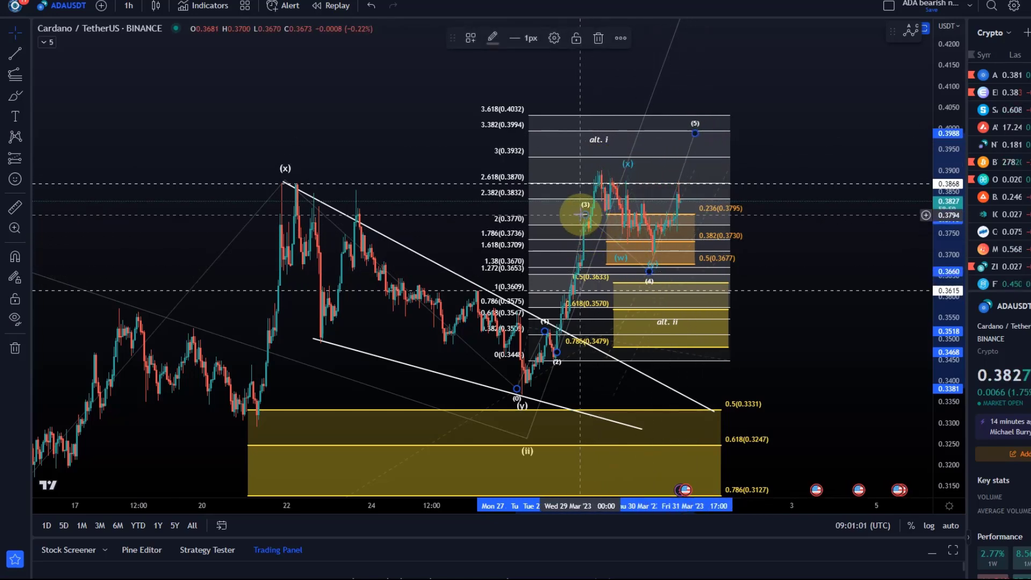
drag(586, 212, 599, 168)
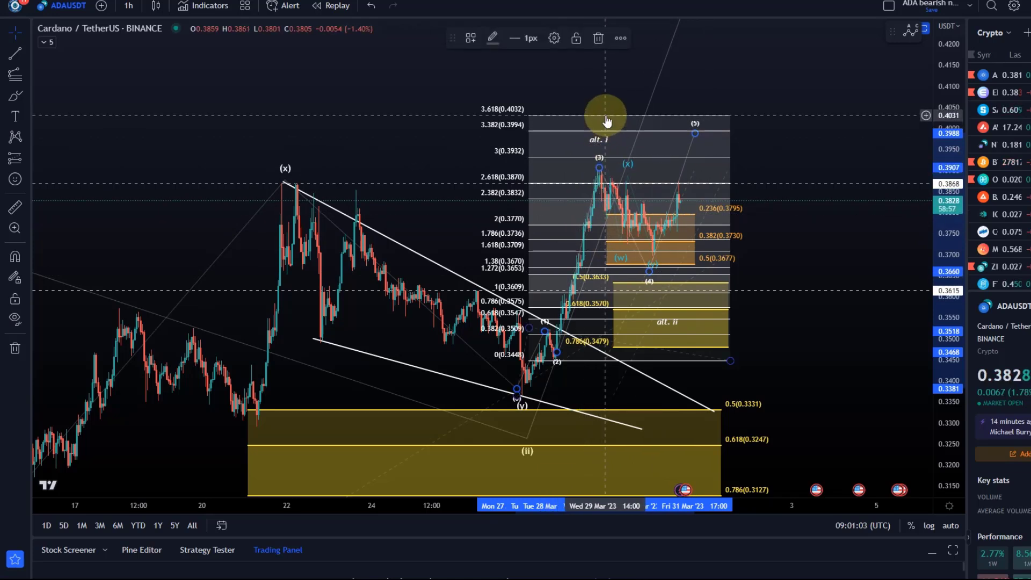
Step: Delete the Fibonacci extension and move the white wave (5) endpoint up to about 0.4010
click(606, 116)
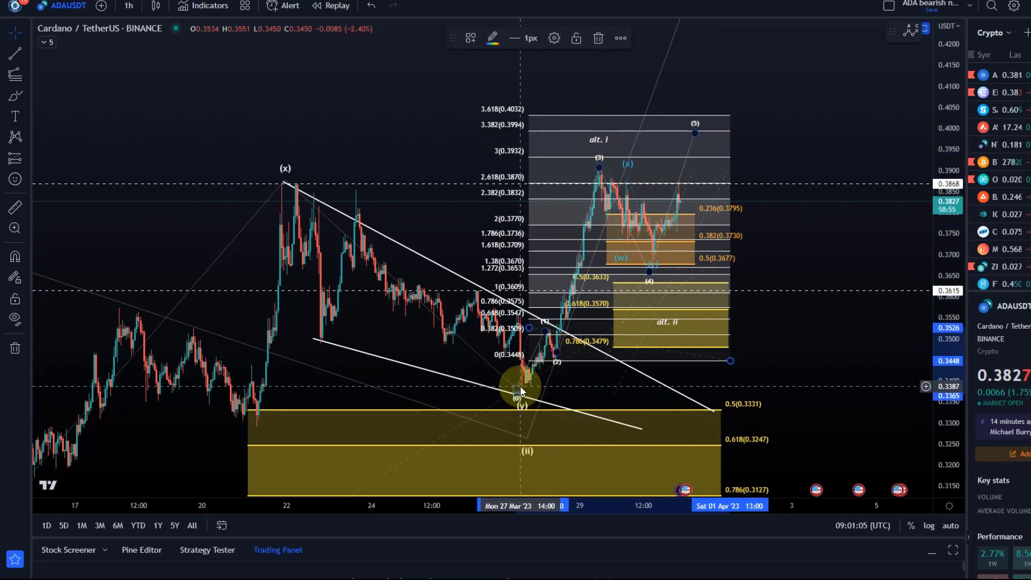
key(Delete)
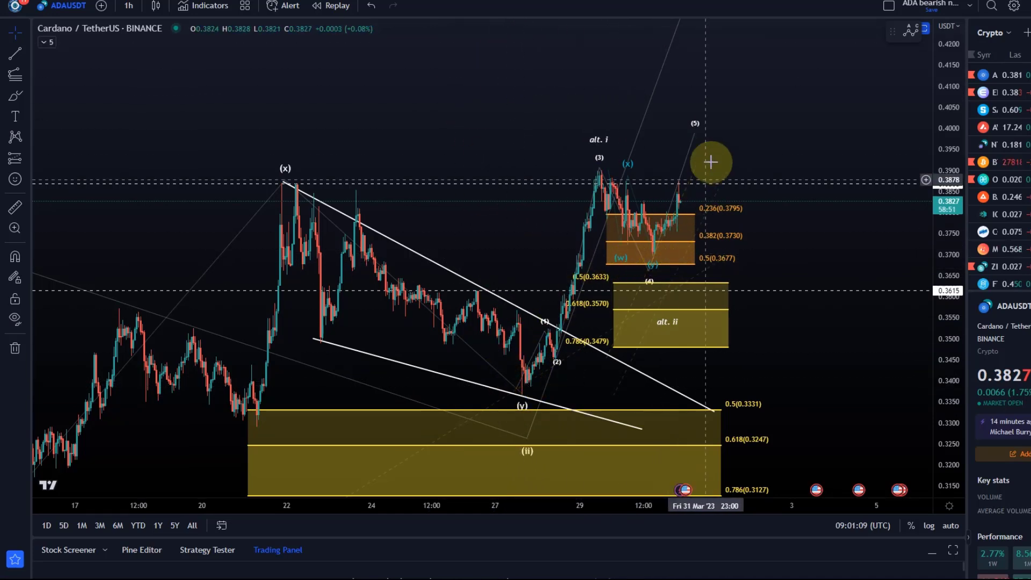
click(701, 123)
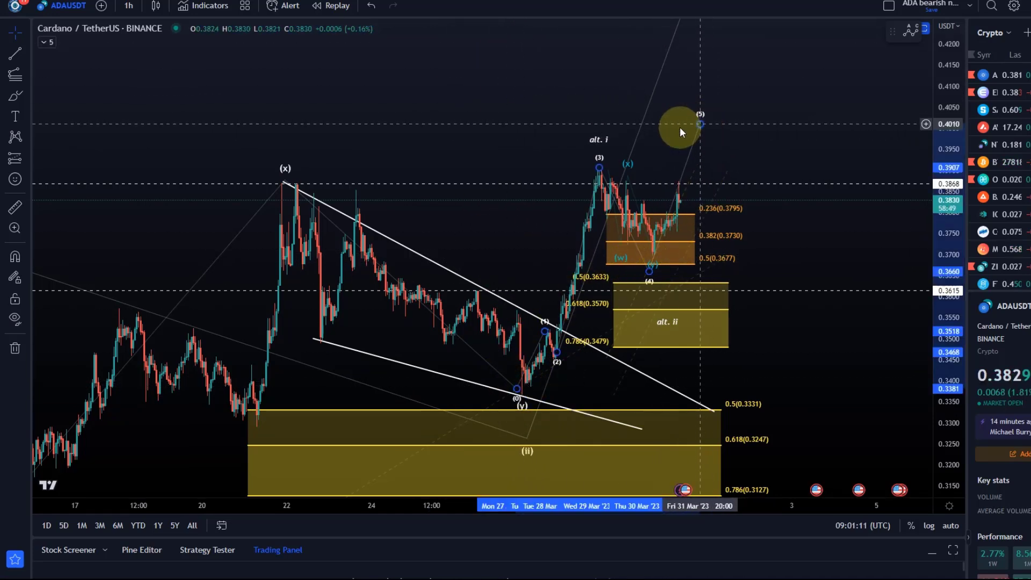
click(545, 125)
Step: Draw a Fibonacci extension from the low at about 0.3368 to the wave (3) high at about 0.3902, projected from about 0.3696
click(18, 73)
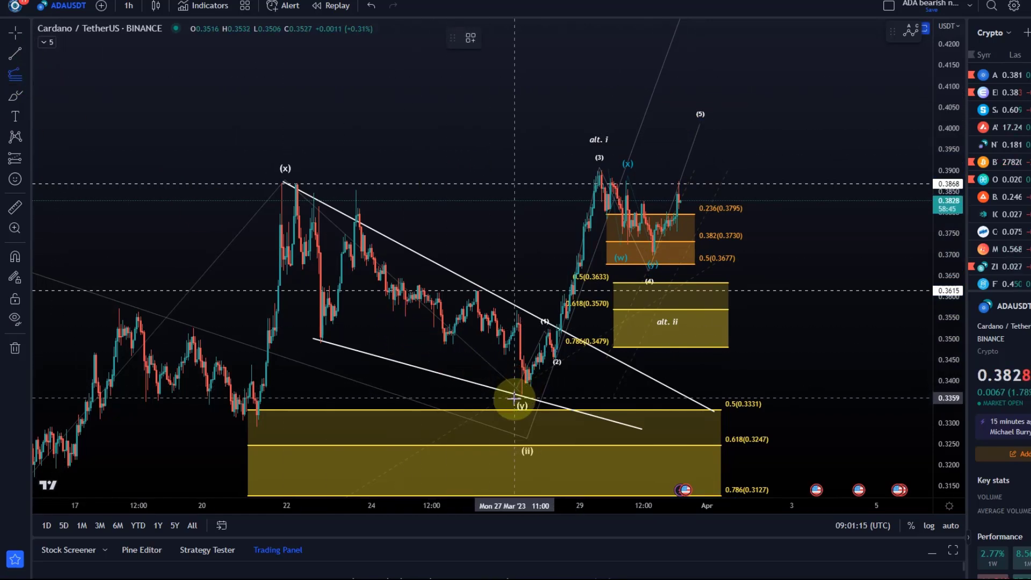
mouse_move(509, 394)
mouse_down()
mouse_move(572, 166)
mouse_move(585, 169)
mouse_up()
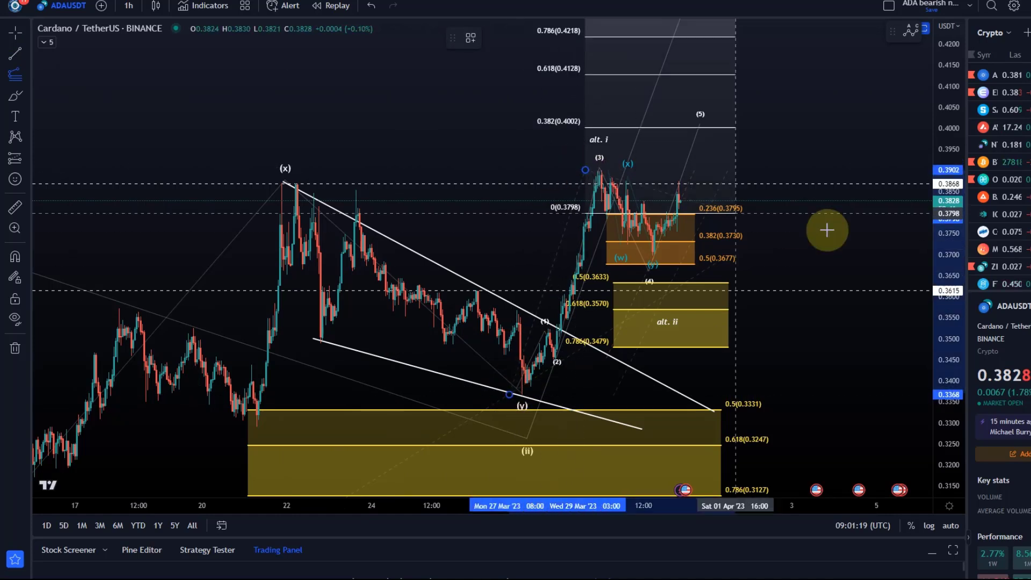
click(846, 256)
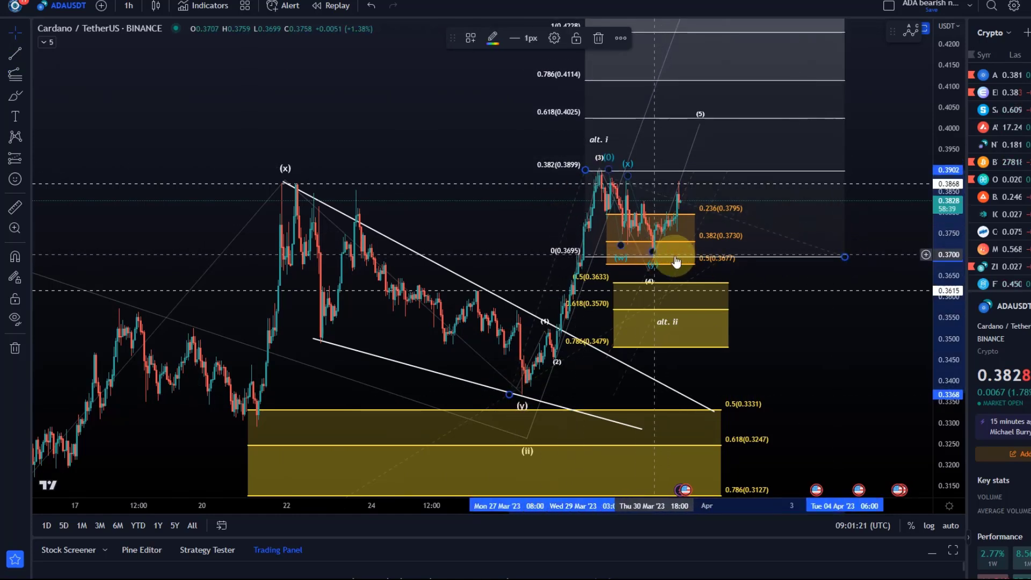
drag(842, 258, 848, 256)
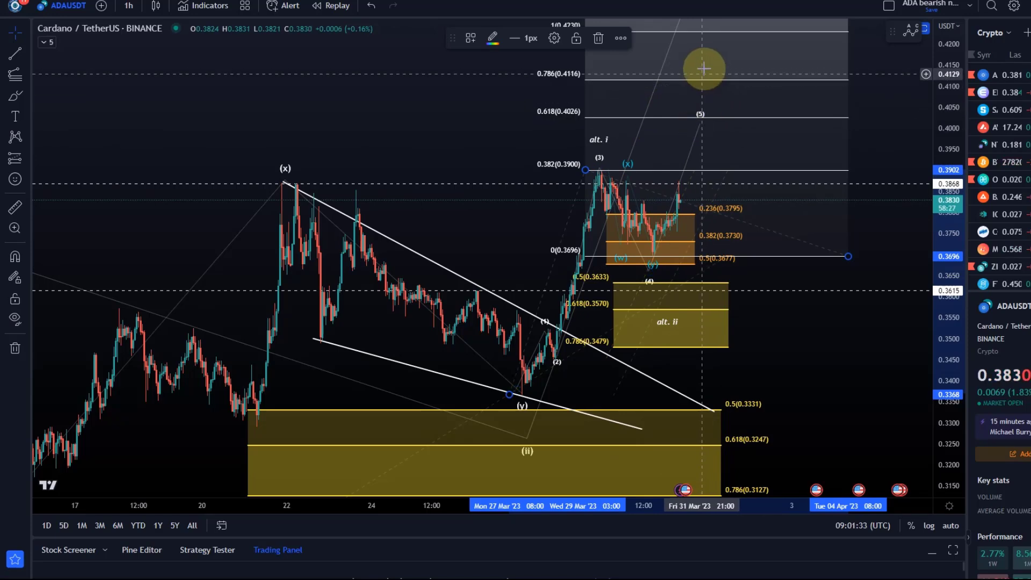
drag(700, 78, 709, 115)
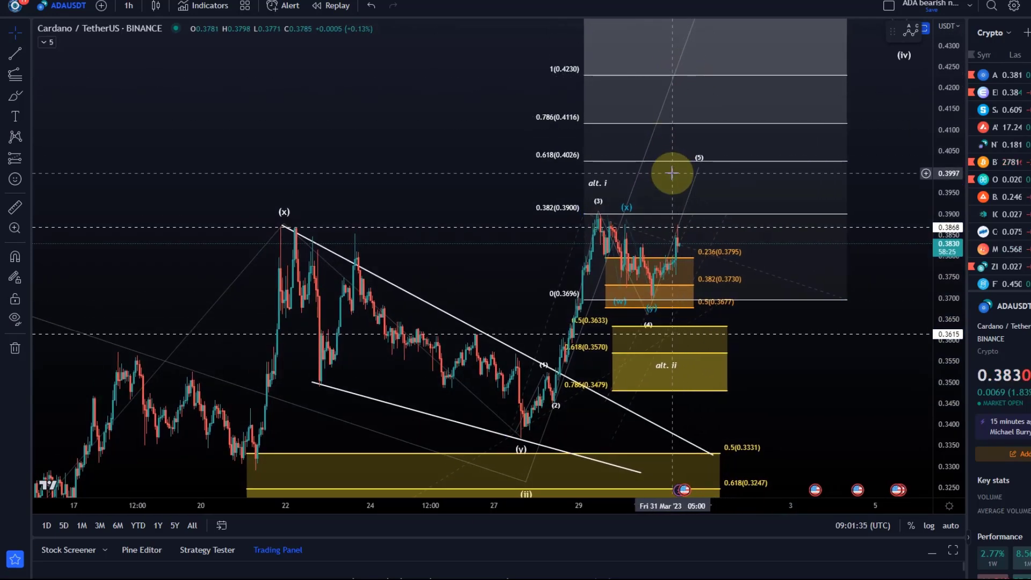
click(728, 167)
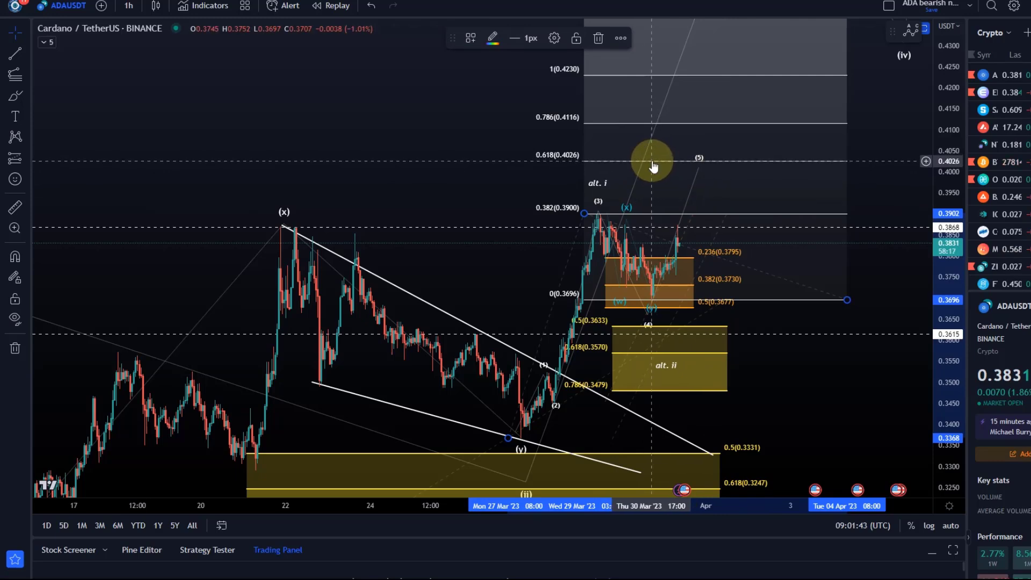
Step: Raise the white wave (5) endpoint to about 0.4020 and delete the Fibonacci extension projected from the wave (4) low
drag(725, 102, 486, 285)
click(480, 306)
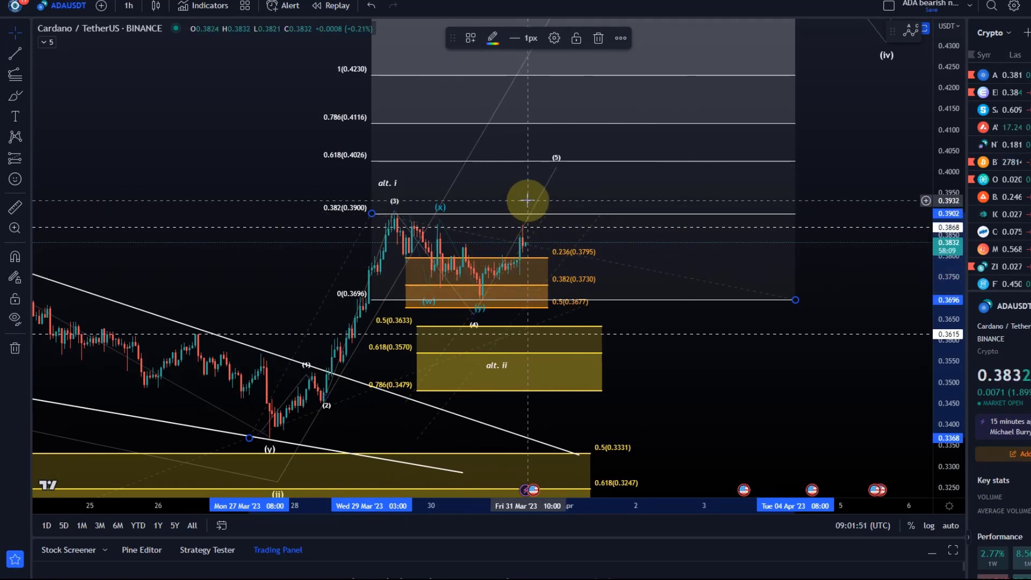
drag(554, 172, 553, 168)
click(664, 195)
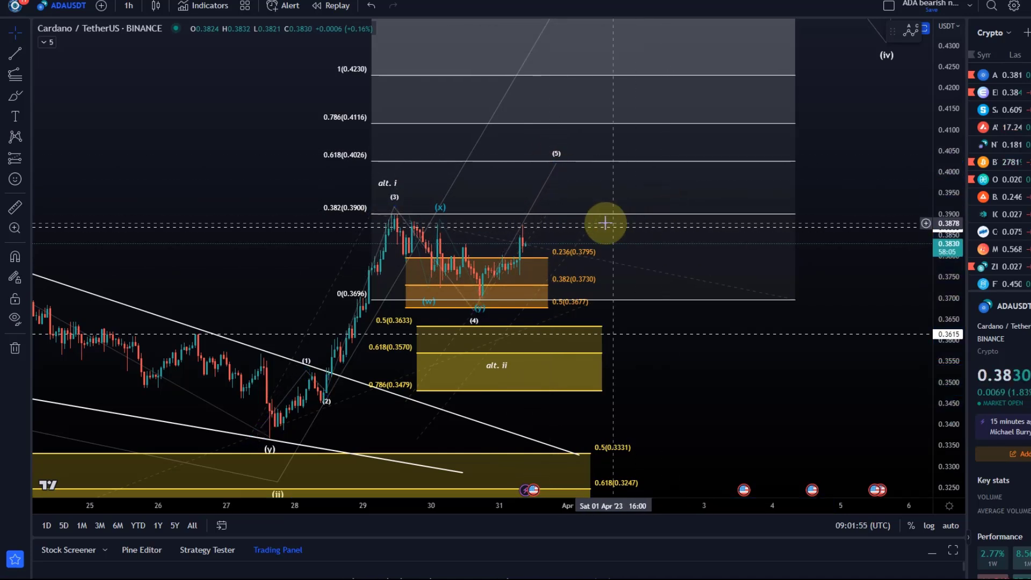
click(612, 216)
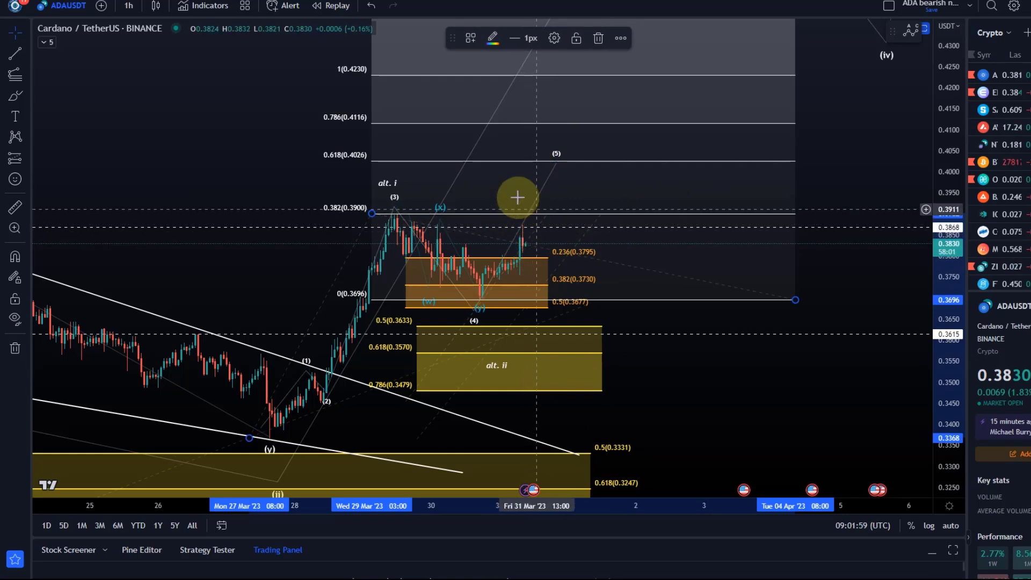
click(563, 129)
click(569, 123)
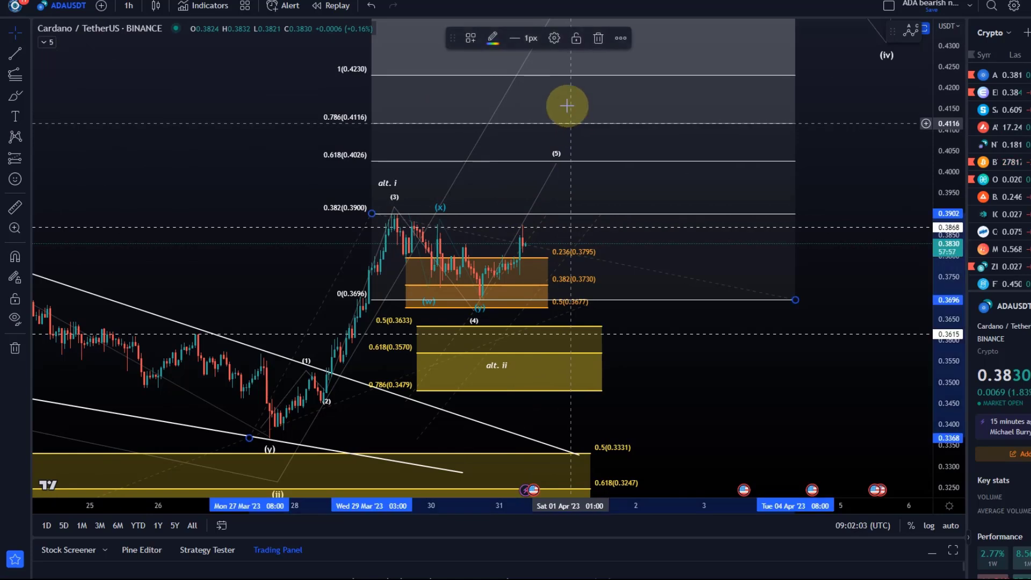
key(Delete)
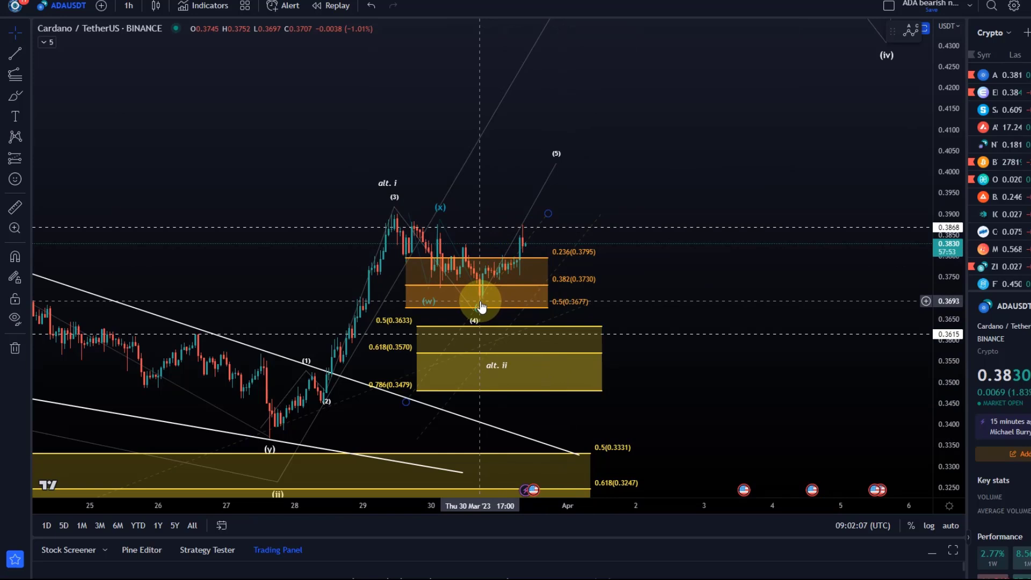
Step: Shift the yellow alt. ii retracement zone and its label forward in time, and raise the white wave (5) endpoint to about 0.4060
drag(491, 298, 633, 225)
drag(566, 298, 617, 336)
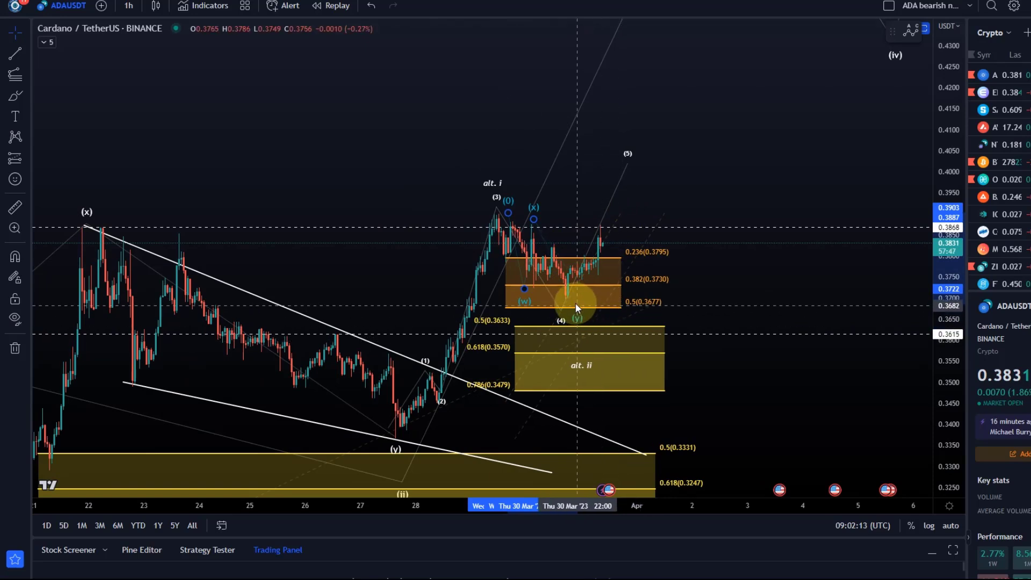
drag(582, 367, 621, 373)
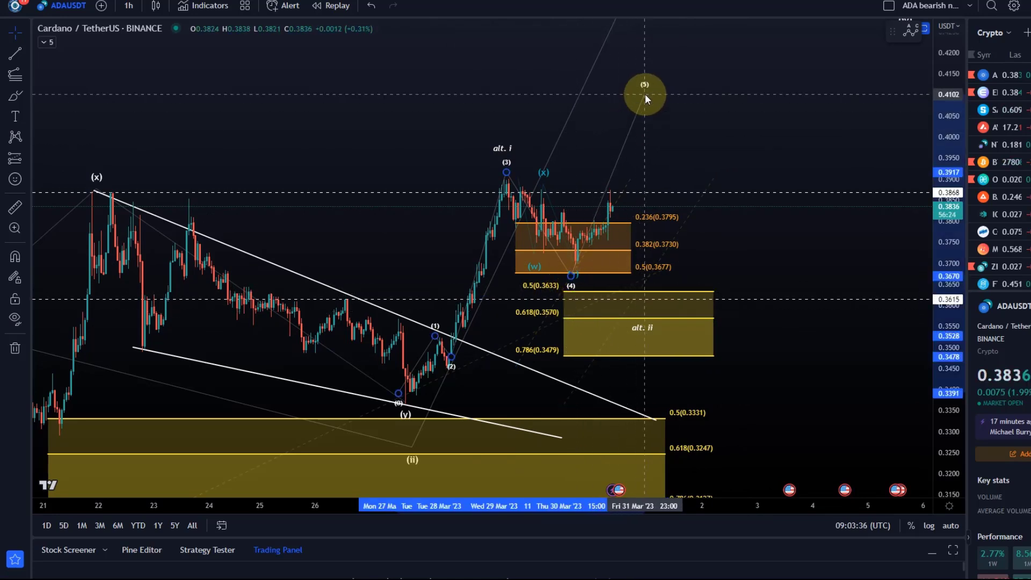
drag(633, 139, 583, 164)
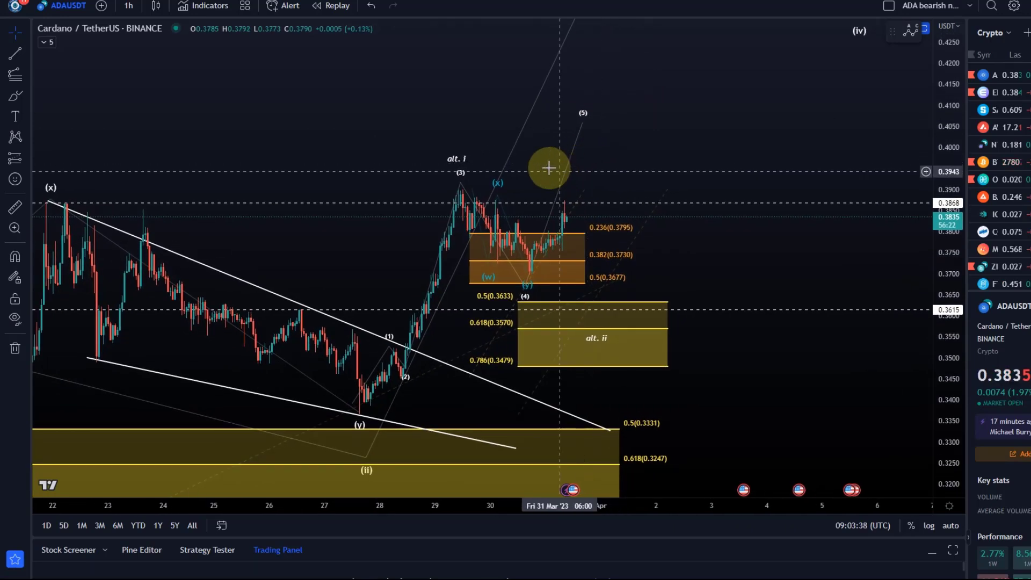
mouse_move(589, 343)
mouse_down()
mouse_move(531, 299)
mouse_move(609, 348)
mouse_up()
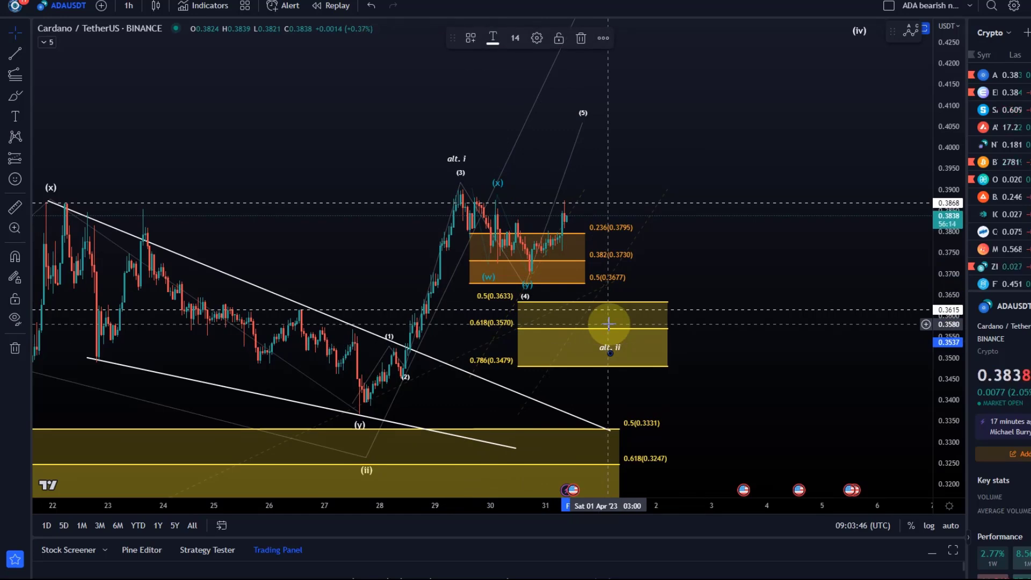
Step: Examine the wider wave count, from the (i), (w) and (ii) area up to the projected (iii), (iv) and (v) waves
scroll(617, 298, down, 3)
drag(507, 263, 431, 75)
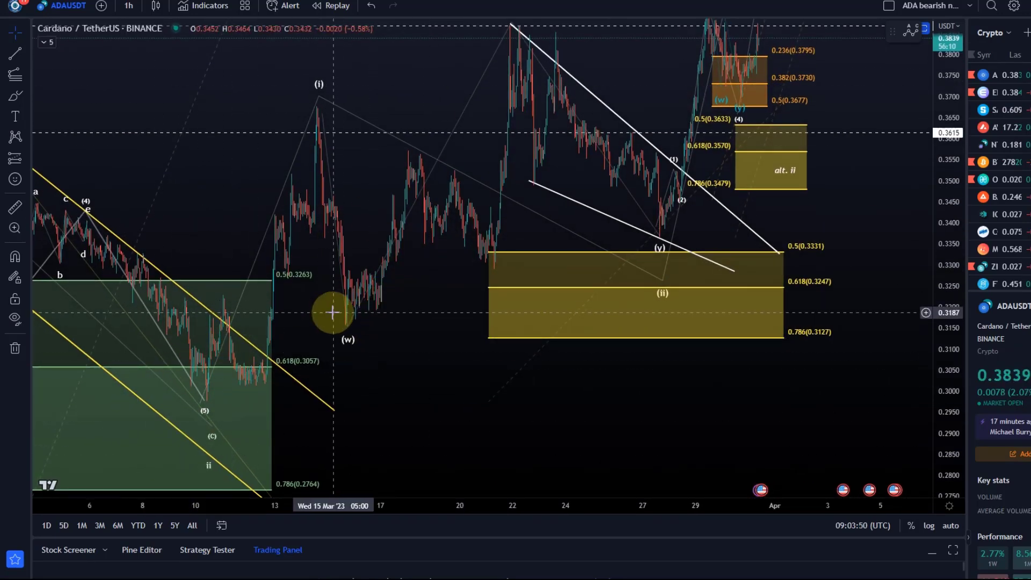
drag(519, 403, 357, 476)
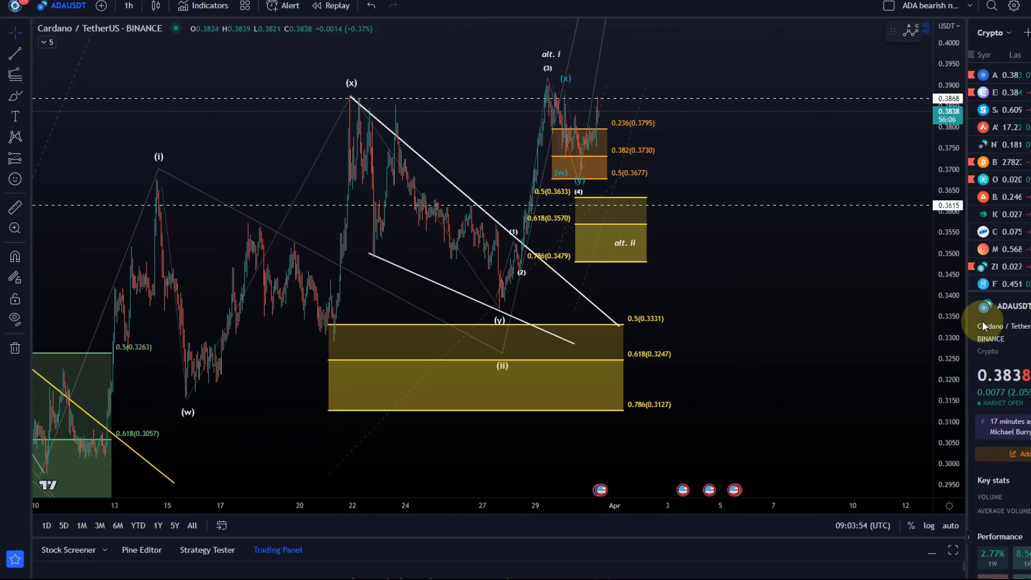
drag(817, 159, 546, 185)
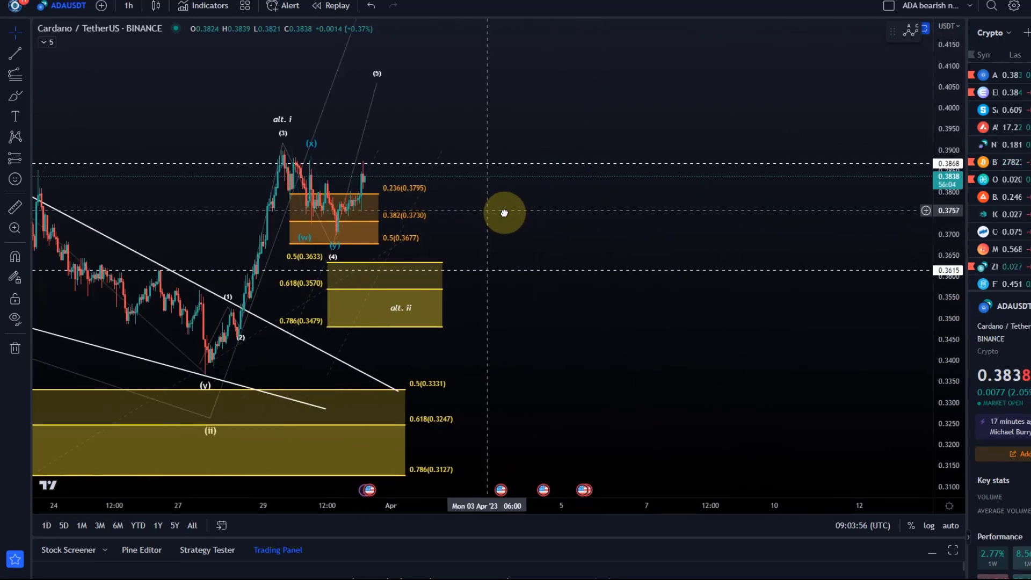
drag(486, 209, 678, 227)
drag(626, 118, 643, 153)
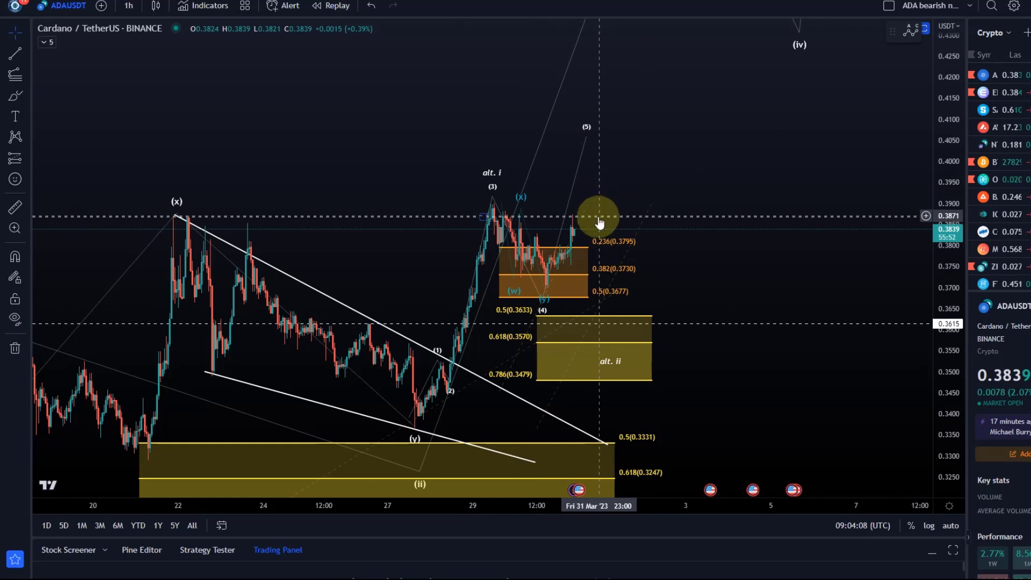
drag(665, 160, 630, 320)
scroll(779, 193, down, 5)
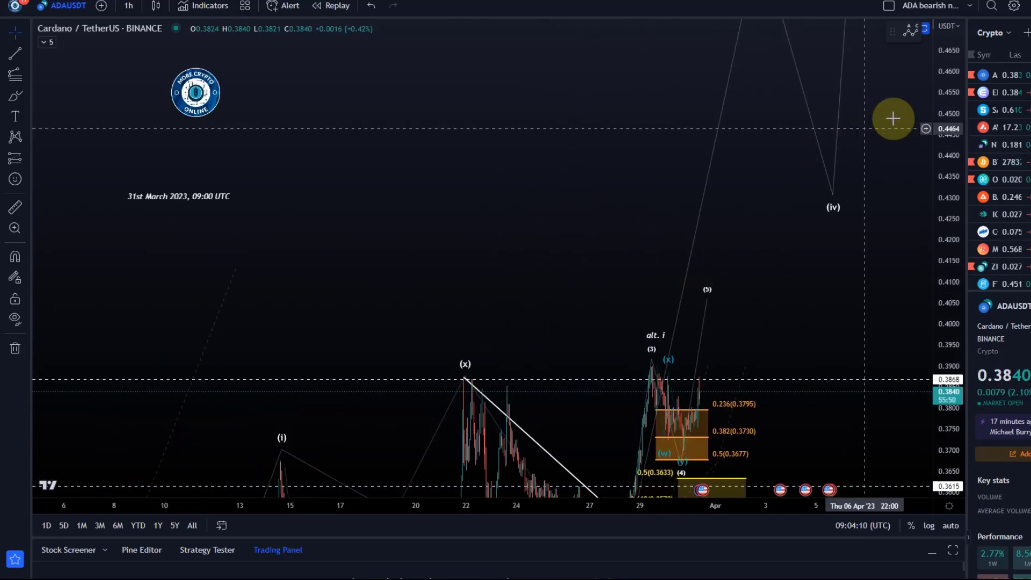
drag(921, 162, 943, 410)
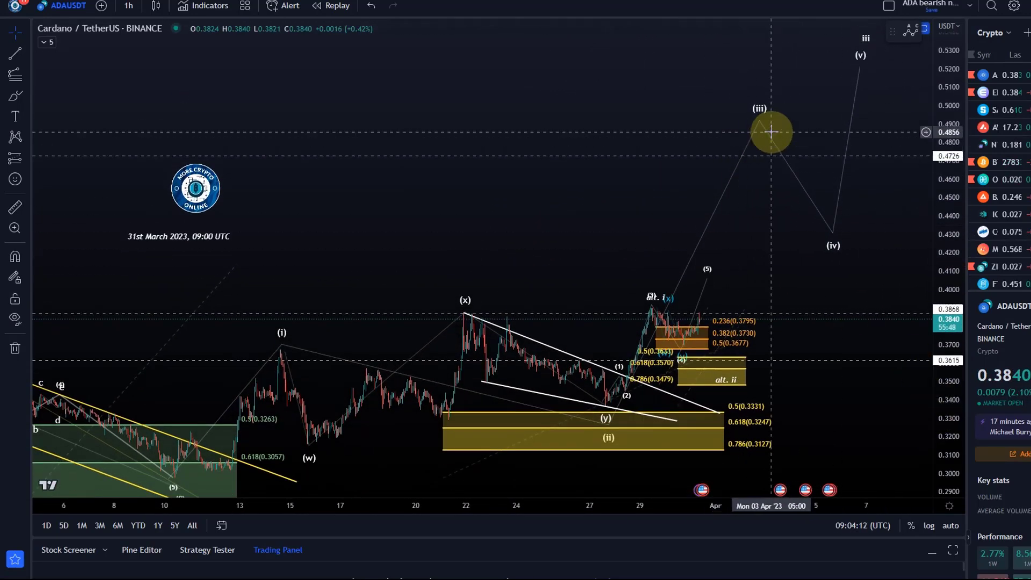
drag(448, 181, 507, 134)
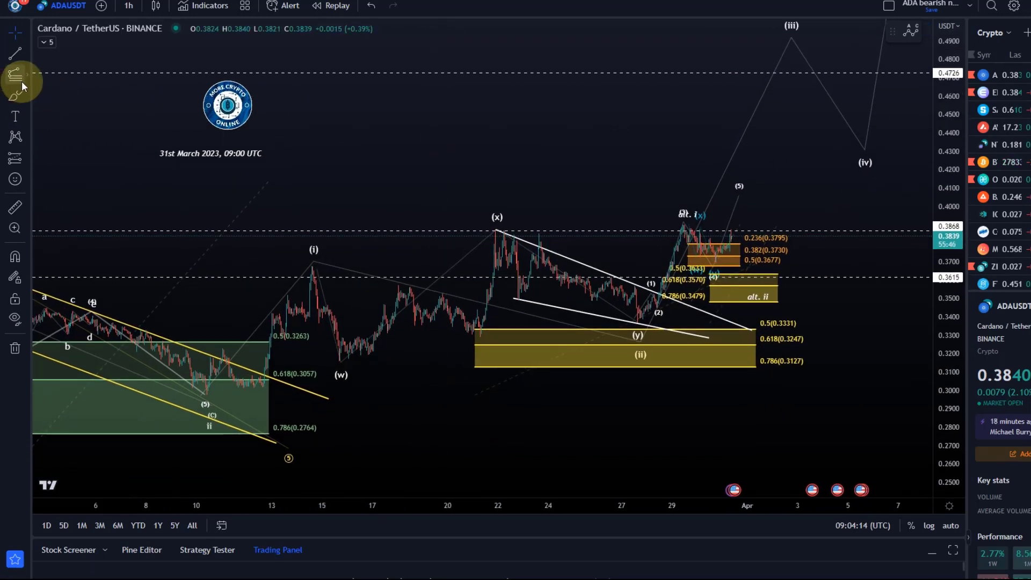
Step: Draw a Fibonacci extension from the low at about 0.2966 to wave (i) at about 0.3679, projected from about 0.3370, and delete it
click(21, 82)
click(200, 397)
click(306, 265)
click(854, 324)
click(852, 323)
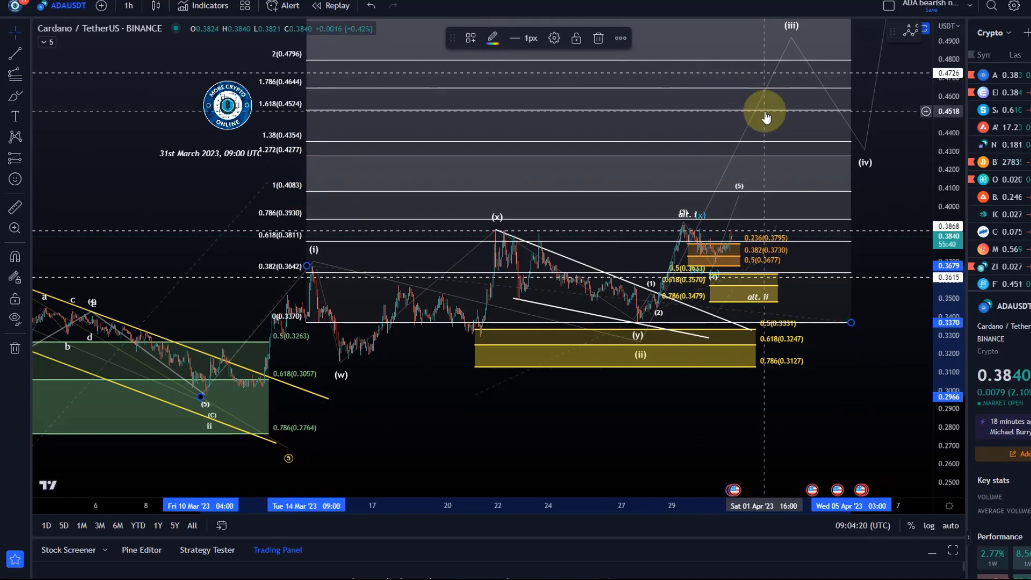
click(792, 38)
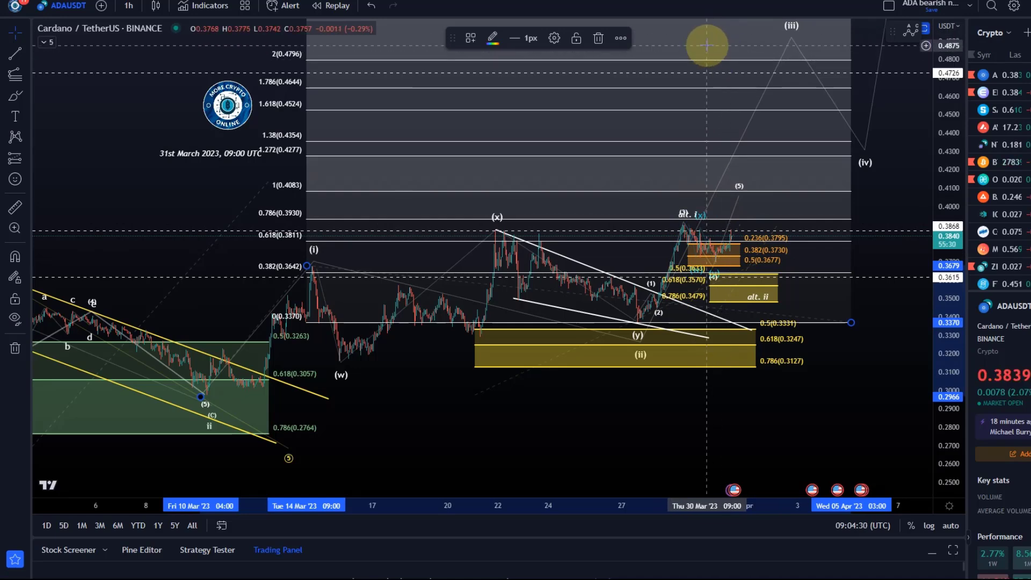
key(Delete)
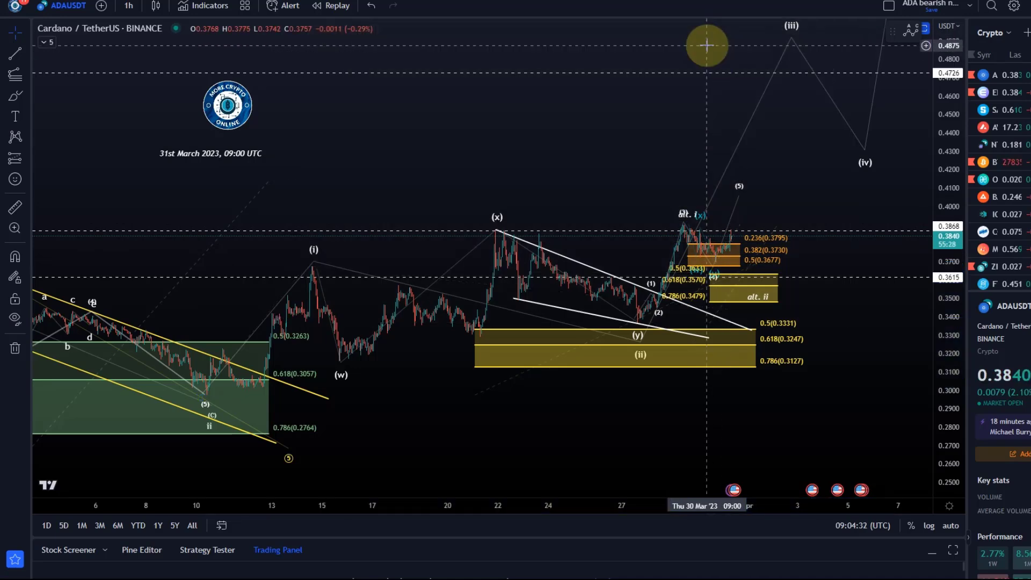